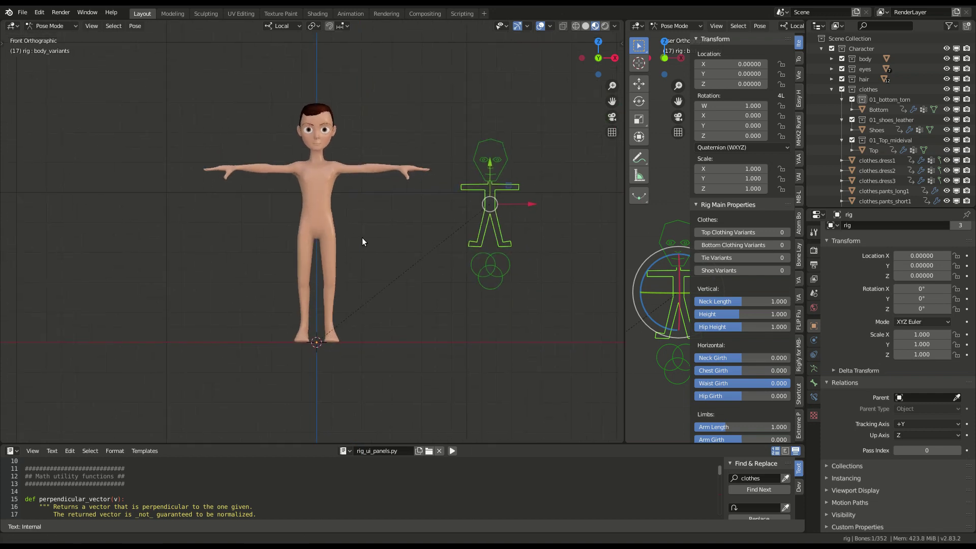
{"action": "mouse_move", "coordinate": [743, 232]}
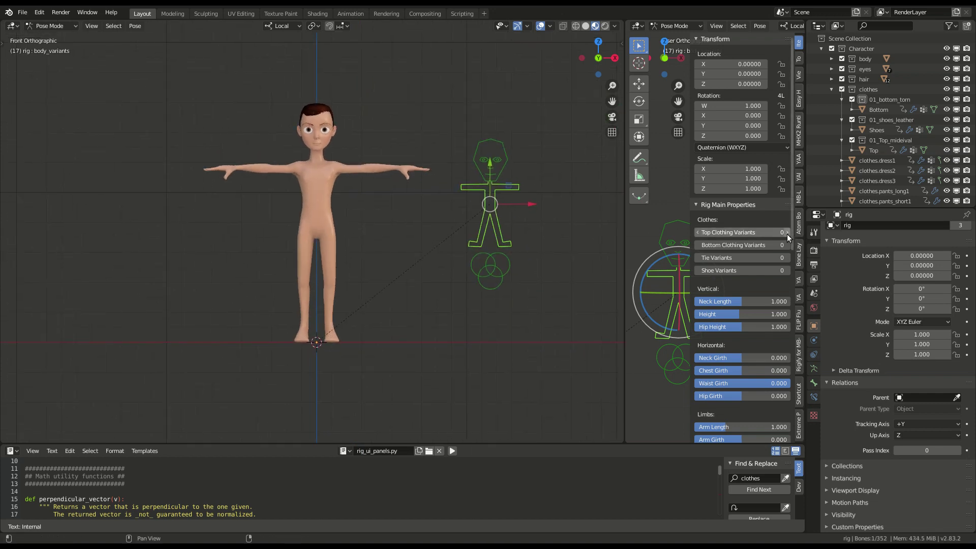
Cycle the top clothing variants up to the brown tunic, then remove the top.
{"action": "left_click", "coordinate": [787, 235]}
{"action": "left_click", "coordinate": [787, 234]}
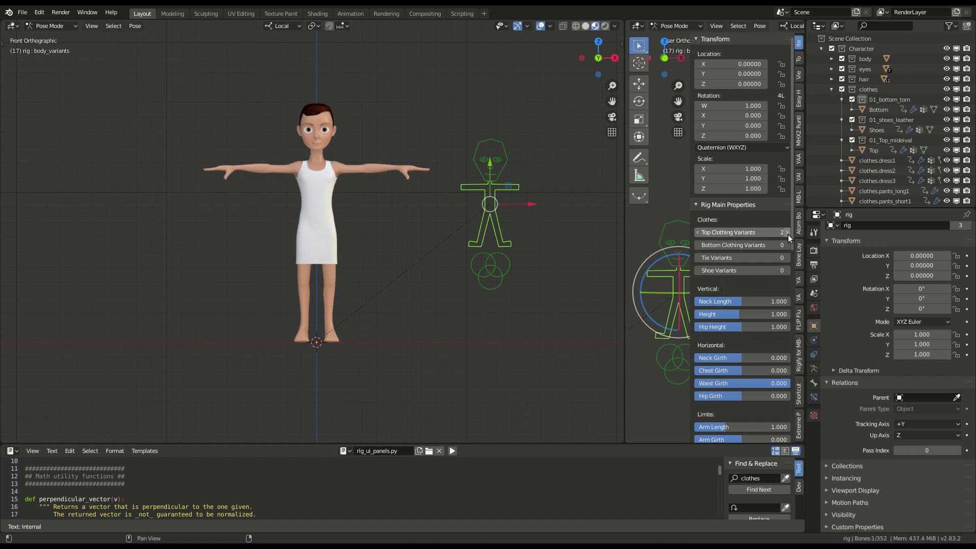
{"action": "left_click", "coordinate": [788, 234]}
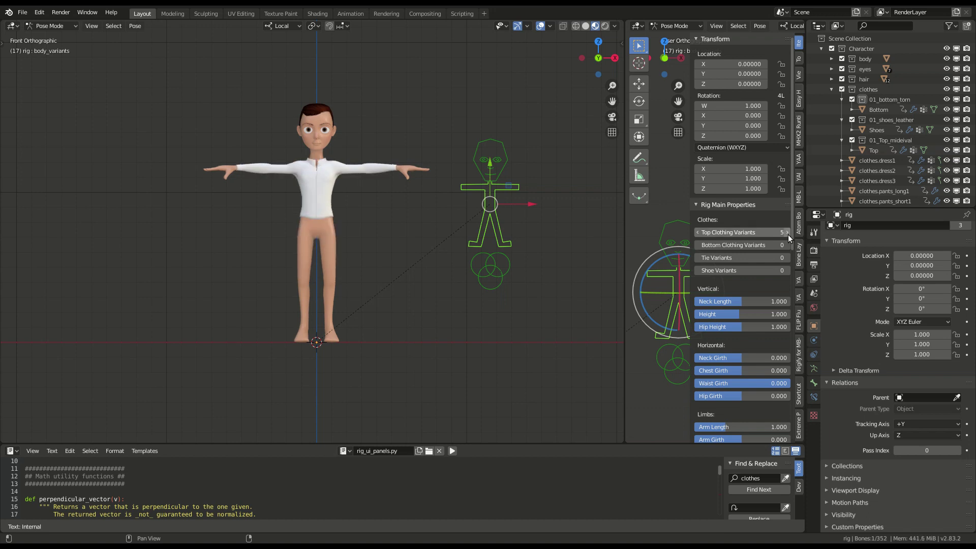
{"action": "left_click", "coordinate": [787, 235]}
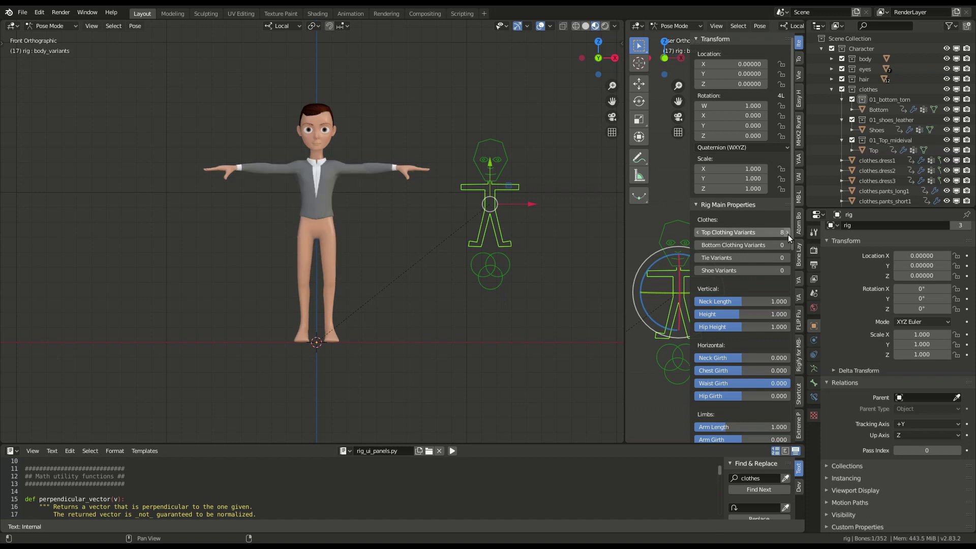
{"action": "left_click", "coordinate": [788, 234]}
{"action": "left_click", "coordinate": [787, 234]}
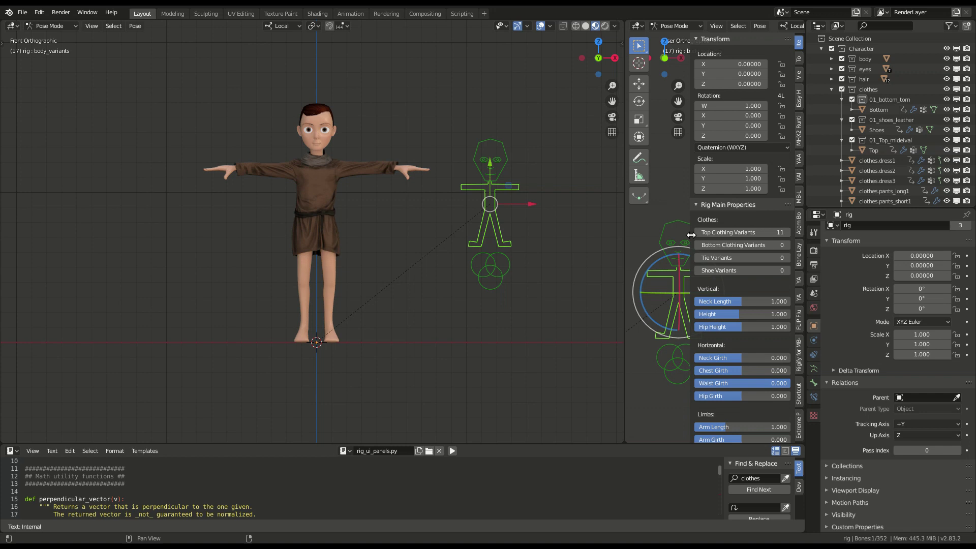
{"action": "key", "text": "BackSpace"}
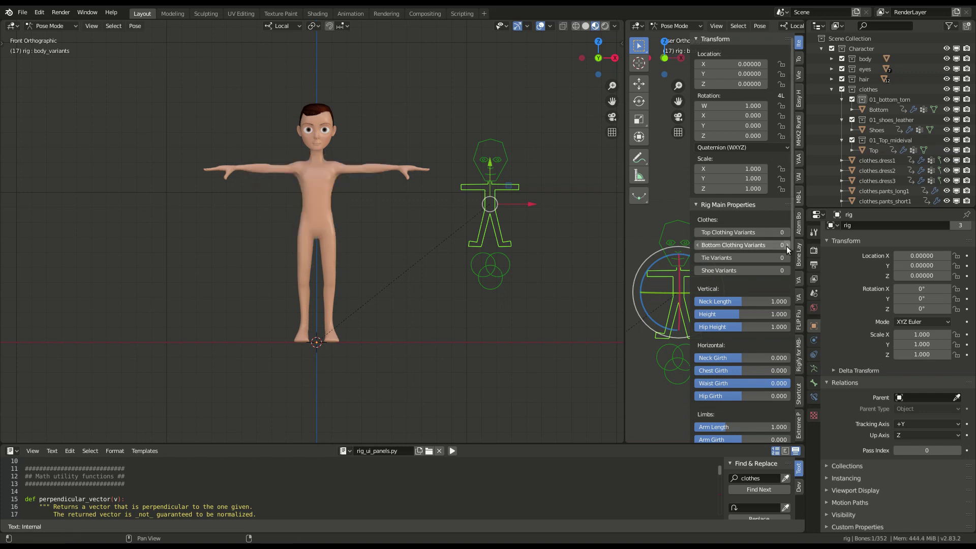
Set Bottom Clothing Variants to 4, the dark trousers.
{"action": "left_click", "coordinate": [789, 244]}
{"action": "left_click", "coordinate": [789, 245]}
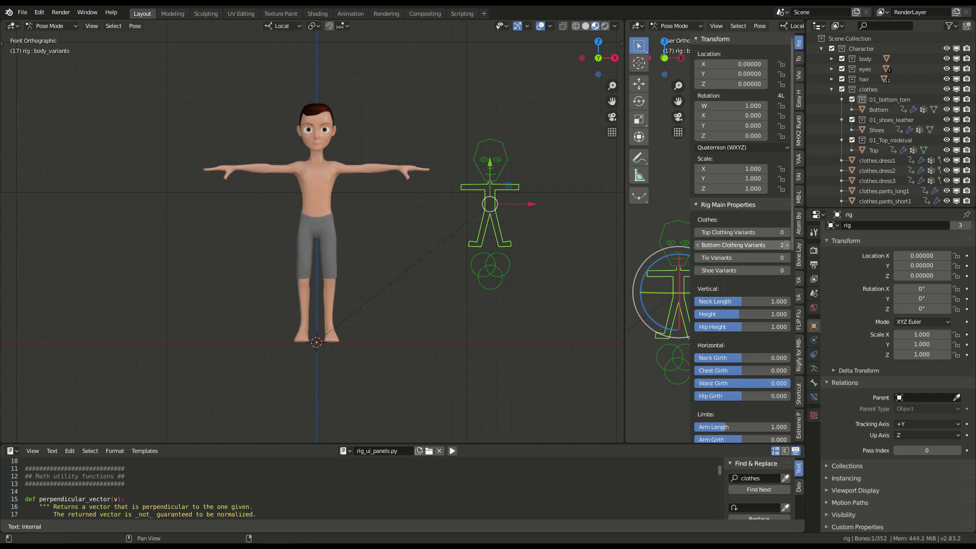
{"action": "left_click", "coordinate": [790, 245]}
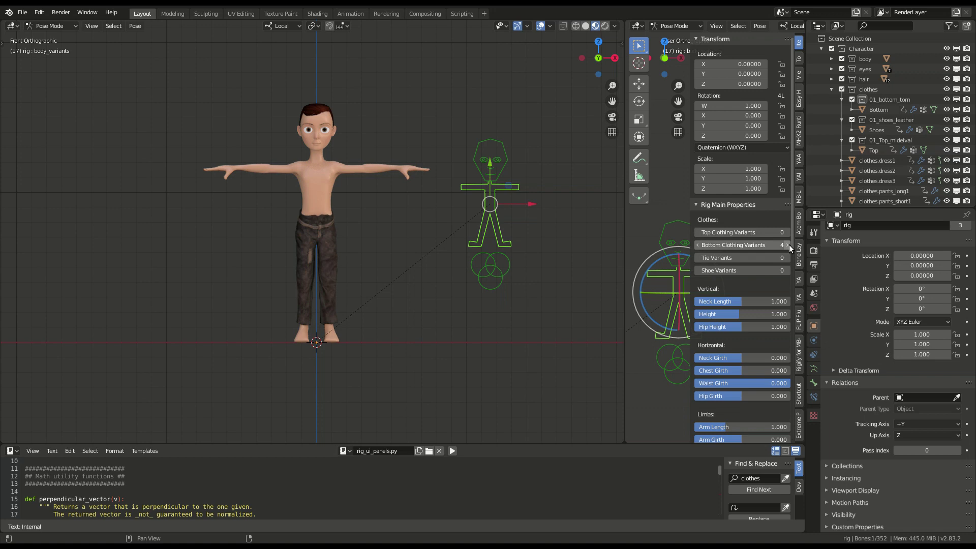
Cycle Top Clothing Variants back through to 11, the brown tunic.
{"action": "left_click", "coordinate": [787, 234]}
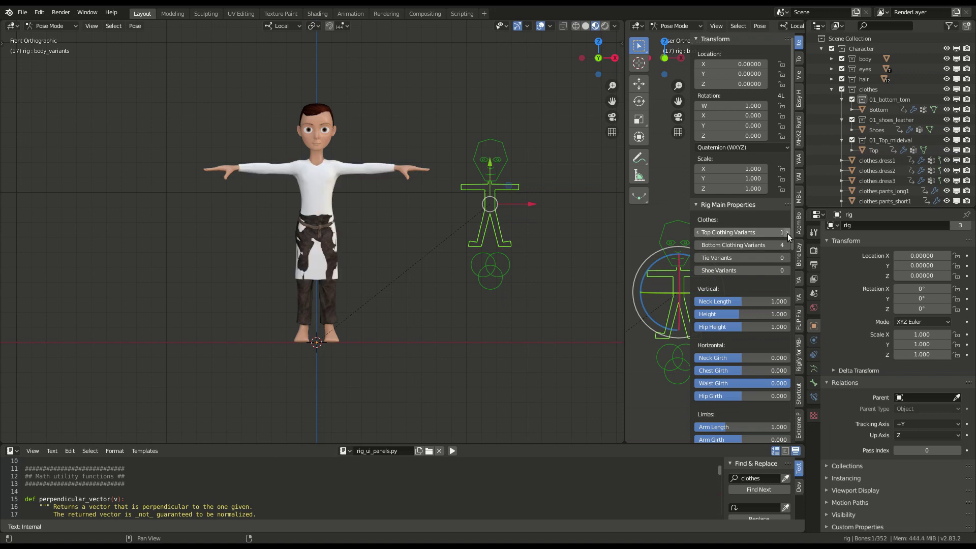
{"action": "left_click", "coordinate": [787, 234]}
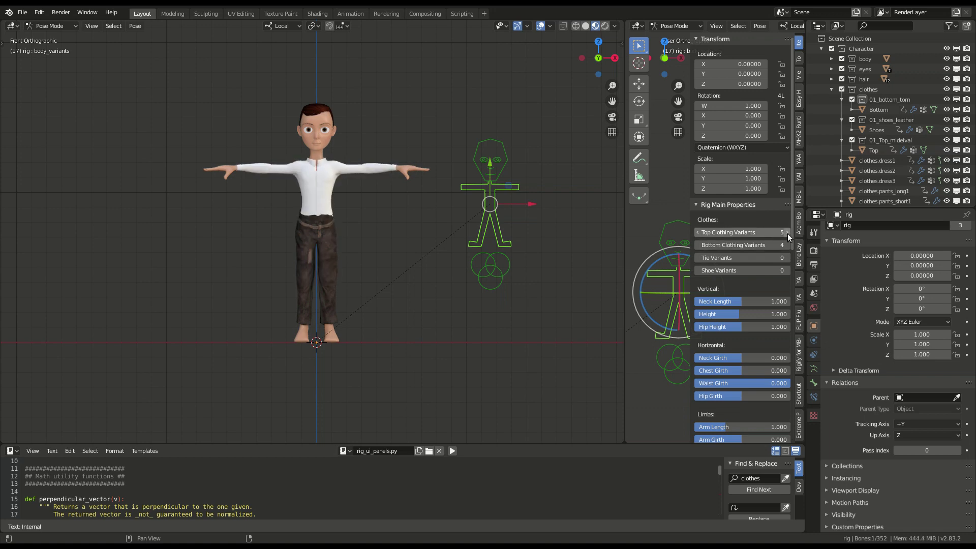
{"action": "left_click", "coordinate": [787, 233]}
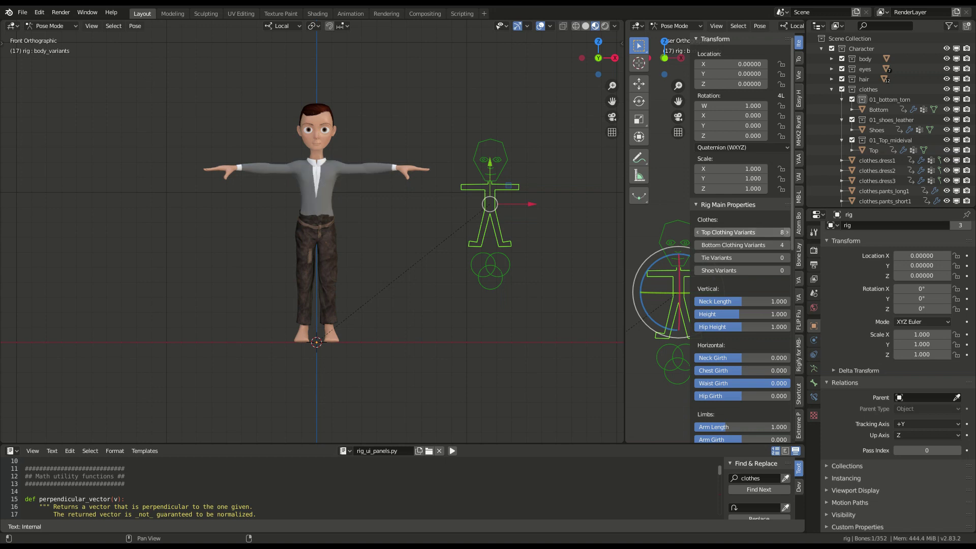
{"action": "left_click", "coordinate": [788, 233]}
{"action": "left_click", "coordinate": [788, 234]}
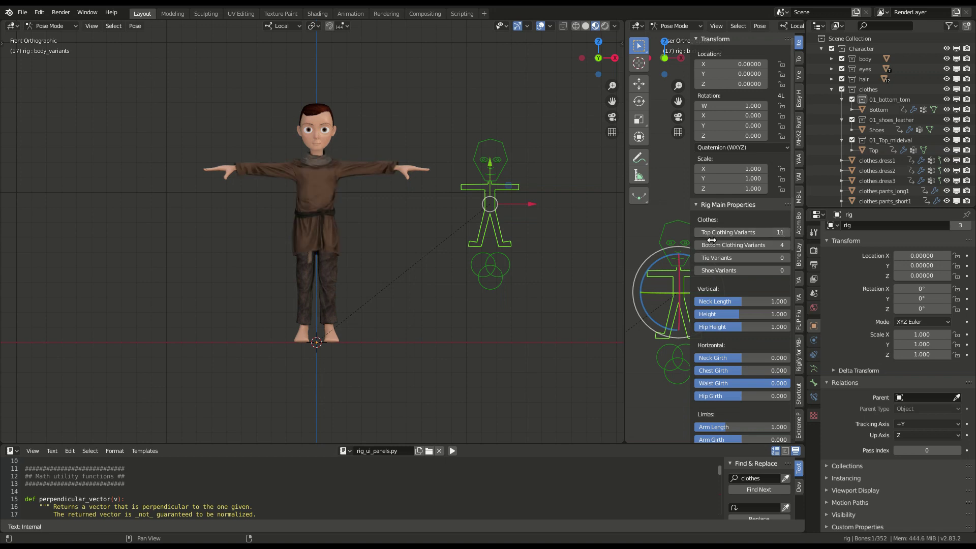
{"action": "scroll", "coordinate": [285, 241], "scroll_direction": "down", "scroll_amount": 1}
{"action": "scroll", "coordinate": [297, 253], "scroll_direction": "up", "scroll_amount": 2}
{"action": "scroll", "coordinate": [739, 229], "scroll_direction": "down", "scroll_amount": 4}
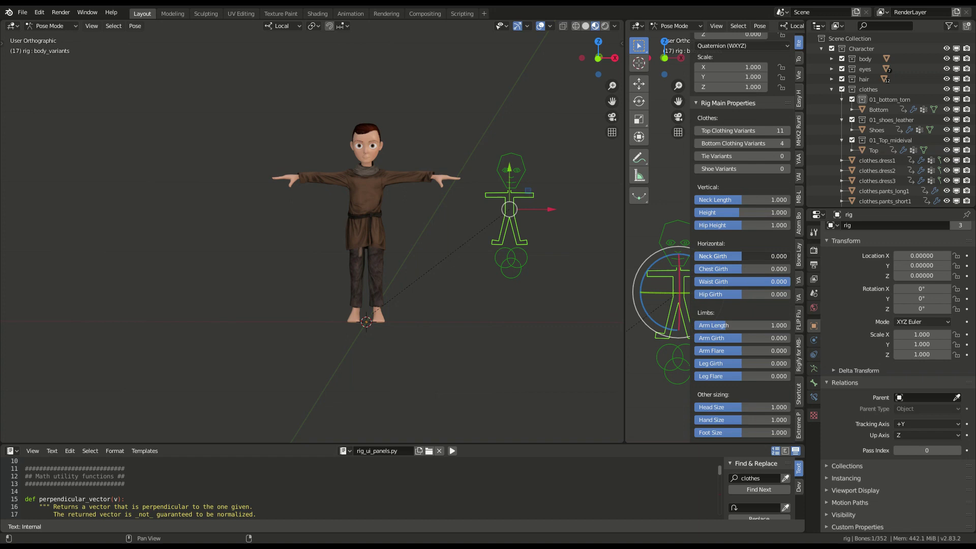
{"action": "mouse_move", "coordinate": [732, 256]}
{"action": "left_mouse_down"}
{"action": "mouse_move", "coordinate": [770, 257]}
{"action": "mouse_move", "coordinate": [785, 269]}
{"action": "mouse_move", "coordinate": [744, 282]}
{"action": "left_mouse_up"}
{"action": "scroll", "coordinate": [344, 180], "scroll_direction": "up", "scroll_amount": 4}
{"action": "scroll", "coordinate": [440, 311], "scroll_direction": "down", "scroll_amount": 1}
Widen the hips, lower hip height slightly, and lengthen the arms with the body sliders.
{"action": "middle_click_drag", "start_coordinate": [440, 311], "coordinate": [440, 226], "text": "shift"}
{"action": "left_click_drag", "start_coordinate": [740, 297], "coordinate": [755, 294]}
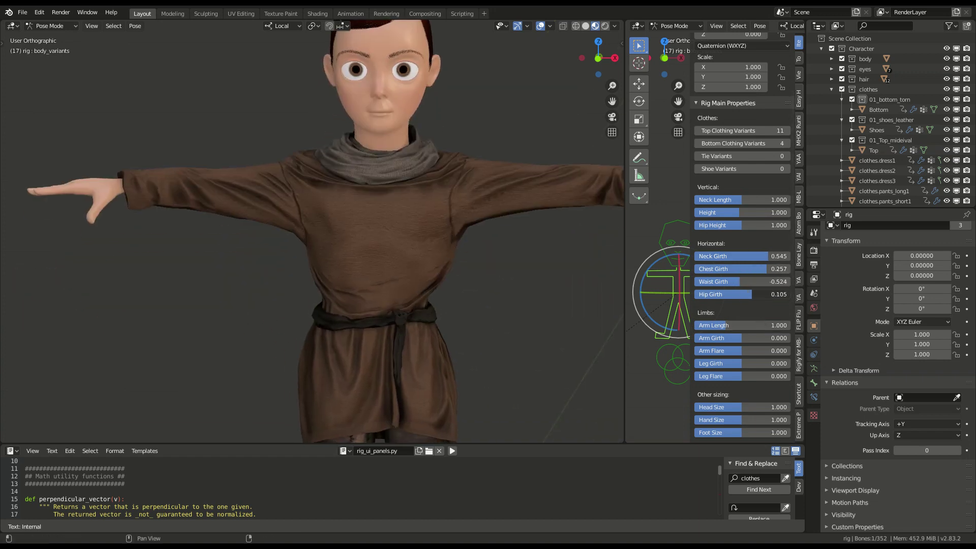
{"action": "left_click_drag", "start_coordinate": [762, 225], "coordinate": [751, 225]}
{"action": "scroll", "coordinate": [453, 311], "scroll_direction": "down", "scroll_amount": 2}
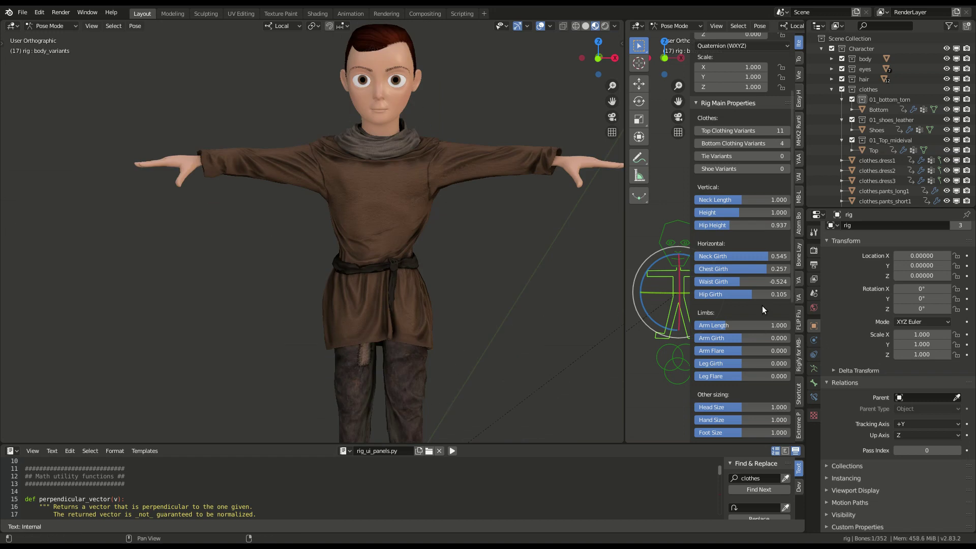
{"action": "mouse_move", "coordinate": [758, 325]}
{"action": "left_mouse_down"}
{"action": "mouse_move", "coordinate": [781, 325]}
{"action": "mouse_move", "coordinate": [753, 363]}
{"action": "mouse_move", "coordinate": [743, 355]}
{"action": "mouse_move", "coordinate": [758, 355]}
{"action": "left_mouse_up"}
{"action": "scroll", "coordinate": [742, 383], "scroll_direction": "down", "scroll_amount": 1}
{"action": "scroll", "coordinate": [458, 270], "scroll_direction": "down", "scroll_amount": 2}
Add shoes, make the character taller, thin the neck, and shorten the arms slightly.
{"action": "left_click", "coordinate": [786, 148]}
{"action": "left_click", "coordinate": [786, 148]}
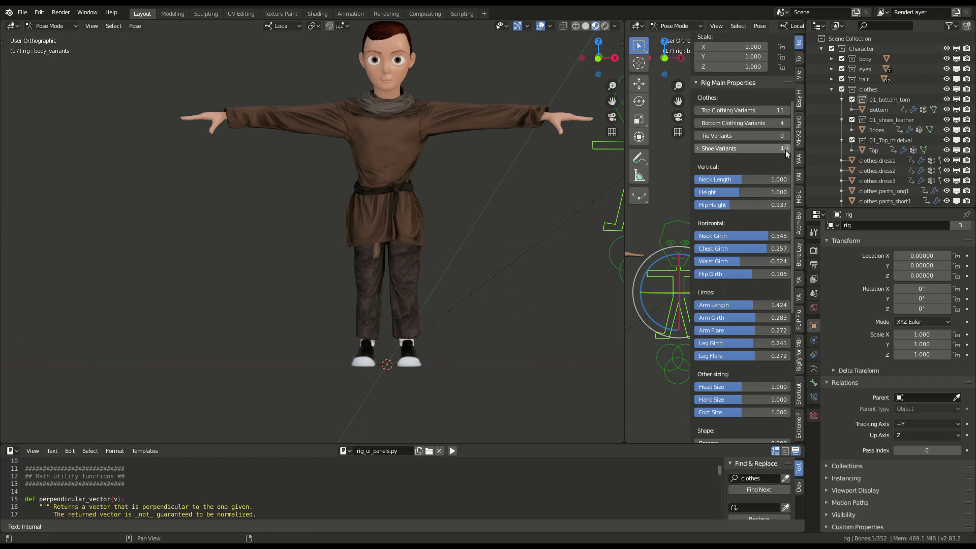
{"action": "left_click", "coordinate": [785, 148]}
{"action": "left_click_drag", "start_coordinate": [733, 191], "coordinate": [760, 191]}
{"action": "scroll", "coordinate": [455, 235], "scroll_direction": "down", "scroll_amount": 2}
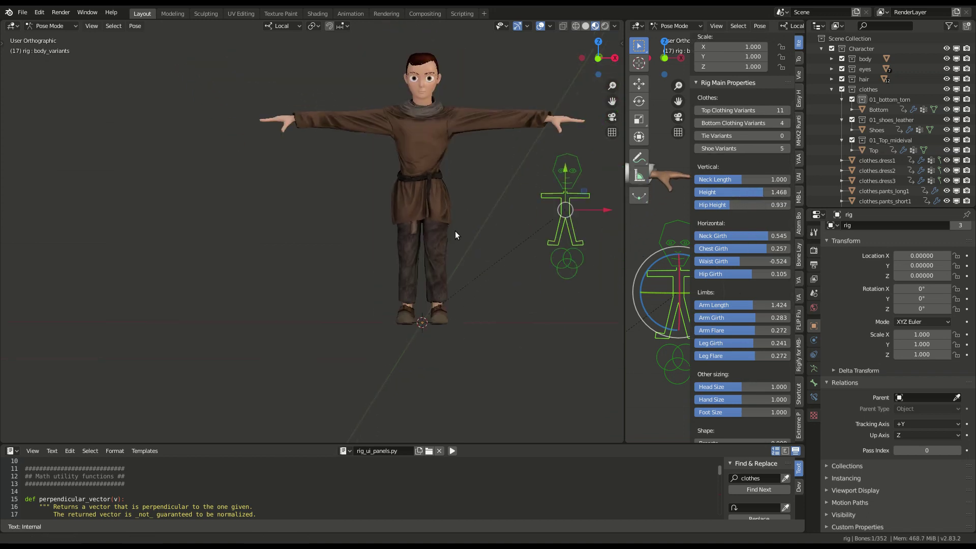
{"action": "middle_click_drag", "start_coordinate": [455, 234], "coordinate": [411, 298], "text": "shift"}
{"action": "left_click_drag", "start_coordinate": [743, 191], "coordinate": [751, 191]}
{"action": "scroll", "coordinate": [745, 376], "scroll_direction": "down", "scroll_amount": 2}
{"action": "left_click_drag", "start_coordinate": [745, 346], "coordinate": [755, 345]}
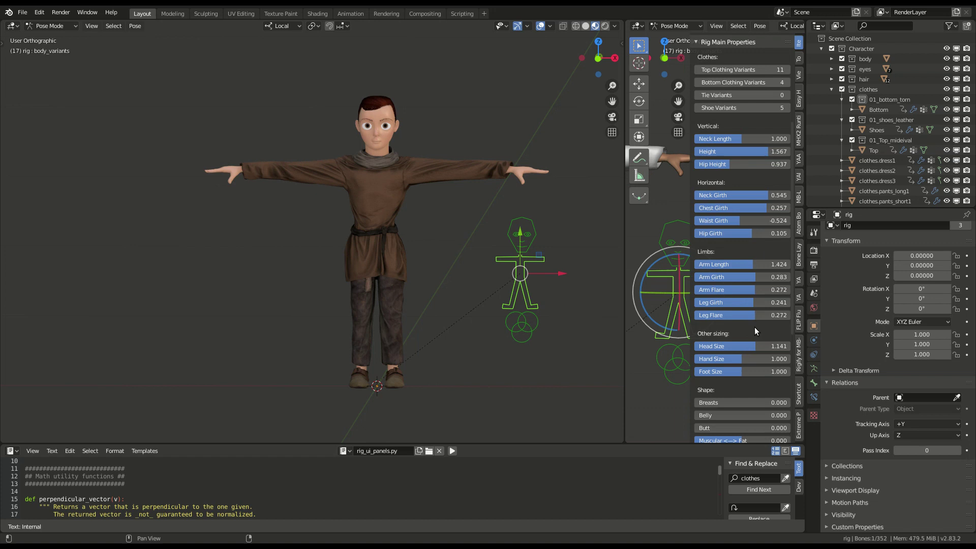
{"action": "left_click_drag", "start_coordinate": [766, 194], "coordinate": [752, 195]}
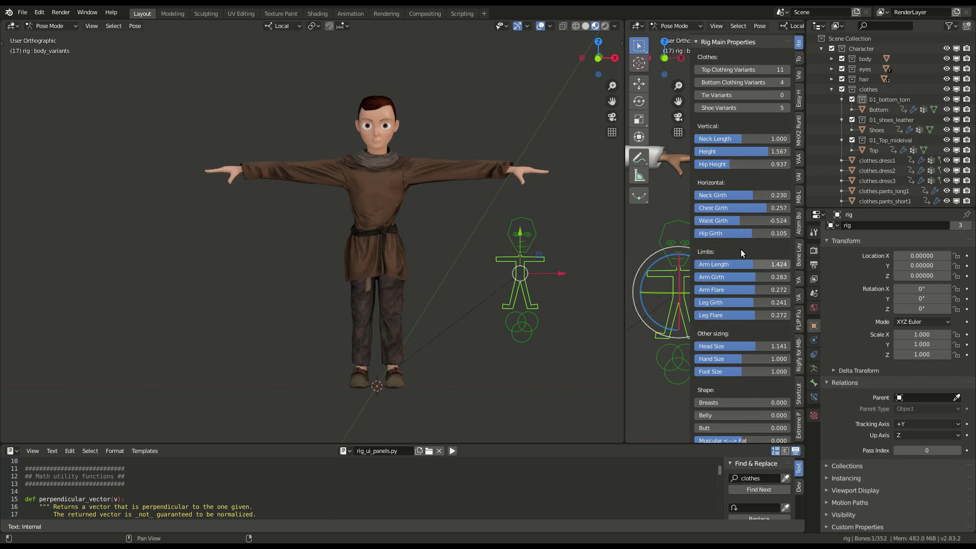
{"action": "left_click_drag", "start_coordinate": [753, 265], "coordinate": [727, 265]}
{"action": "scroll", "coordinate": [754, 379], "scroll_direction": "down", "scroll_amount": 1}
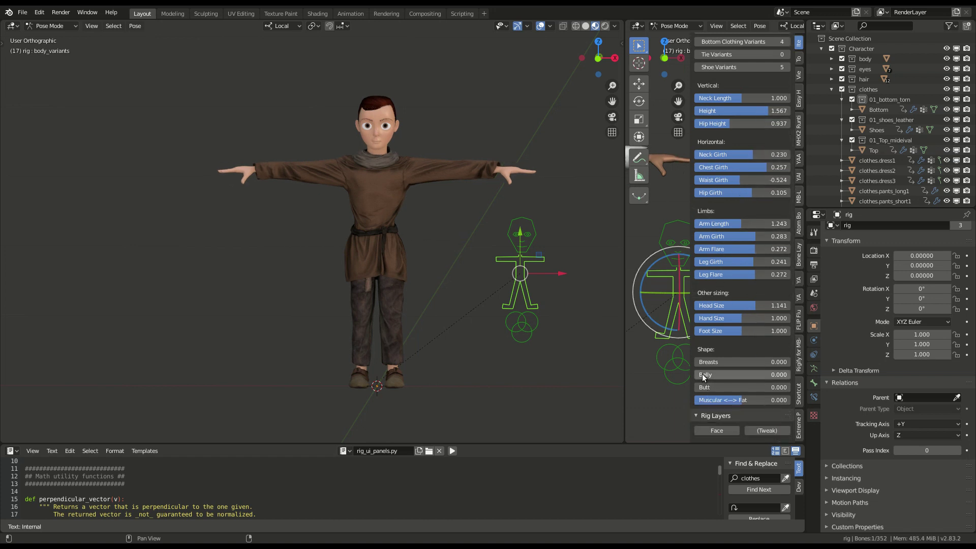
{"action": "left_click_drag", "start_coordinate": [754, 375], "coordinate": [762, 374]}
{"action": "middle_click_drag", "start_coordinate": [580, 320], "coordinate": [403, 277]}
{"action": "scroll", "coordinate": [403, 277], "scroll_direction": "up", "scroll_amount": 3}
Increase the Butt shape, shift toward muscular, and raise chest girth to 0.500 with waist girth adjusted.
{"action": "left_click_drag", "start_coordinate": [720, 387], "coordinate": [756, 387]}
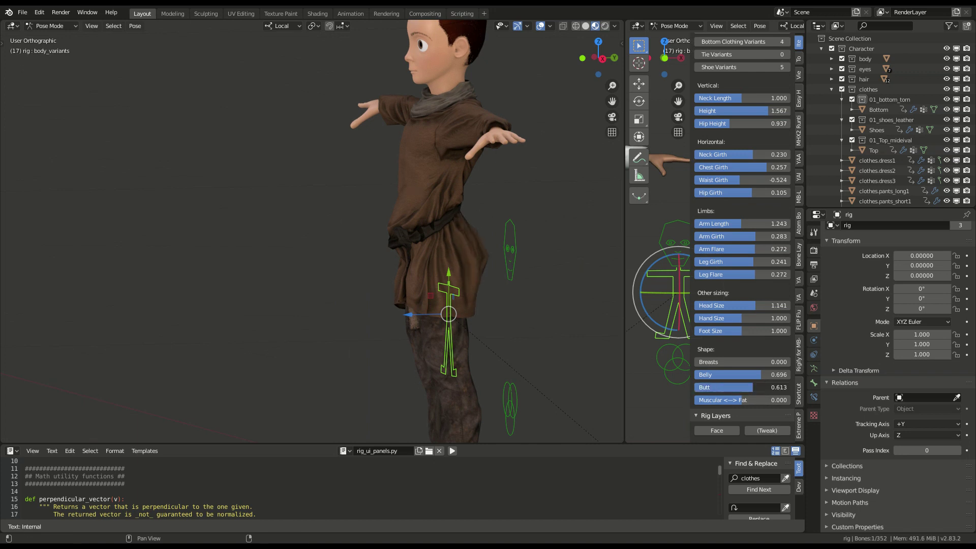
{"action": "middle_click_drag", "start_coordinate": [426, 275], "coordinate": [502, 262]}
{"action": "scroll", "coordinate": [490, 338], "scroll_direction": "down", "scroll_amount": 2}
{"action": "mouse_move", "coordinate": [738, 402]}
{"action": "left_mouse_down"}
{"action": "mouse_move", "coordinate": [720, 402]}
{"action": "mouse_move", "coordinate": [785, 402]}
{"action": "left_mouse_up"}
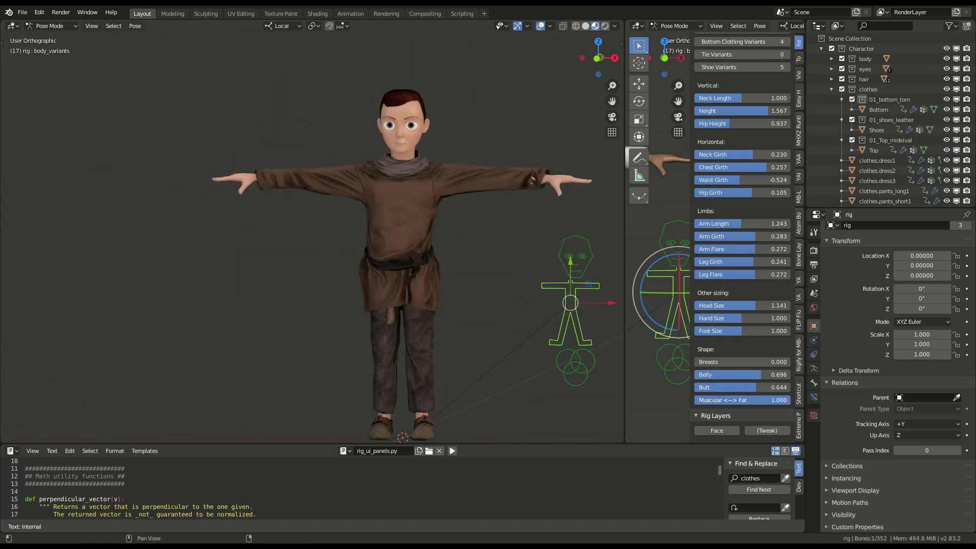
{"action": "scroll", "coordinate": [755, 381], "scroll_direction": "down", "scroll_amount": 1}
{"action": "scroll", "coordinate": [379, 262], "scroll_direction": "up", "scroll_amount": 4}
{"action": "scroll", "coordinate": [390, 196], "scroll_direction": "down", "scroll_amount": 2}
{"action": "mouse_move", "coordinate": [390, 196]}
{"action": "middle_mouse_down"}
{"action": "mouse_move", "coordinate": [326, 272]}
{"action": "mouse_move", "coordinate": [409, 266]}
{"action": "middle_mouse_up"}
{"action": "scroll", "coordinate": [763, 188], "scroll_direction": "up", "scroll_amount": 2}
{"action": "left_click_drag", "start_coordinate": [763, 189], "coordinate": [792, 188]}
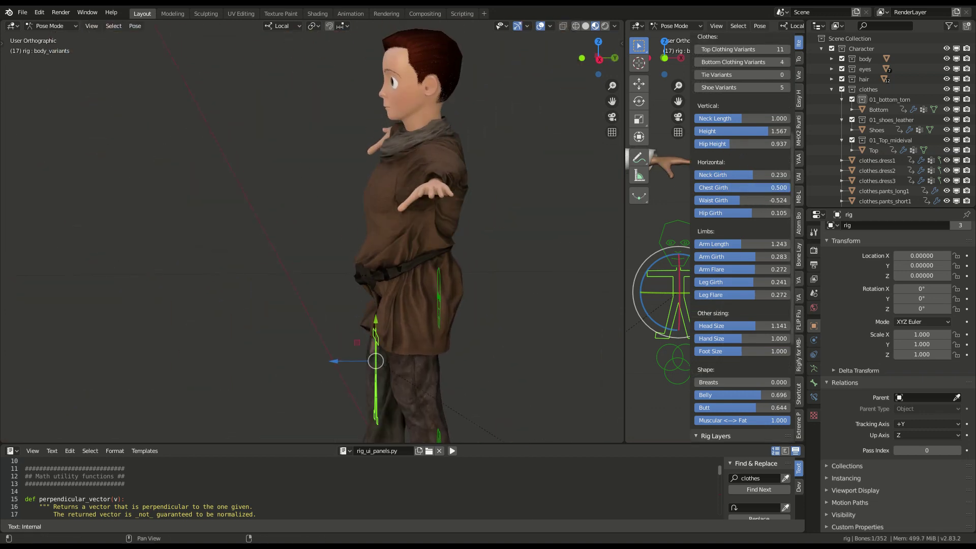
{"action": "middle_click_drag", "start_coordinate": [381, 228], "coordinate": [306, 229]}
{"action": "left_click_drag", "start_coordinate": [755, 200], "coordinate": [732, 200]}
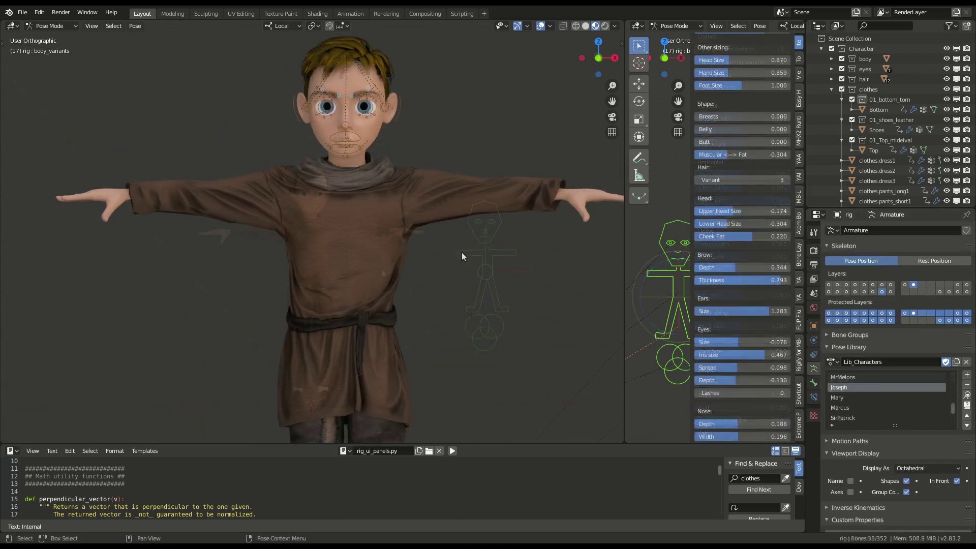
{"action": "scroll", "coordinate": [462, 253], "scroll_direction": "down", "scroll_amount": 2}
Apply the Mary, Marcus and SirPatrick character presets in turn.
{"action": "left_click", "coordinate": [837, 397]}
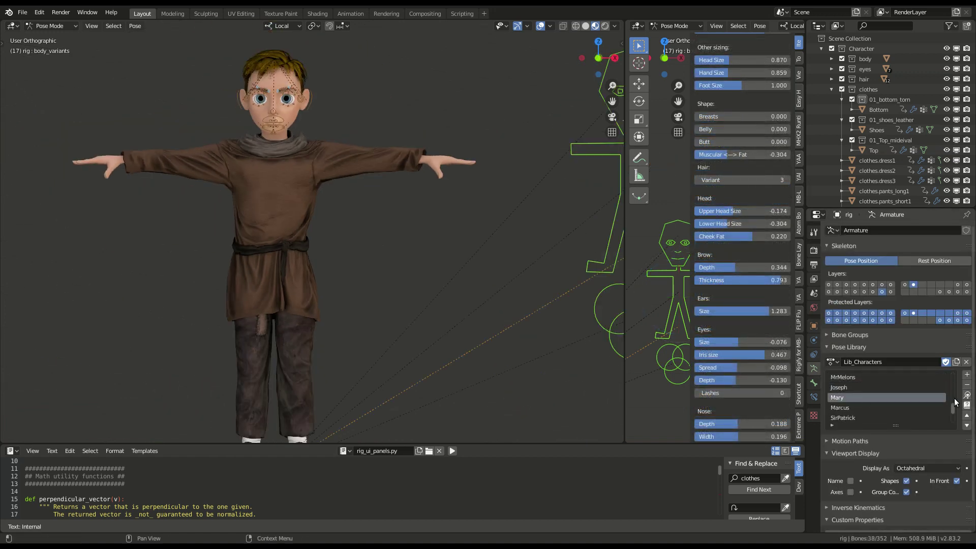
{"action": "left_click", "coordinate": [967, 395]}
{"action": "scroll", "coordinate": [332, 261], "scroll_direction": "down", "scroll_amount": 1}
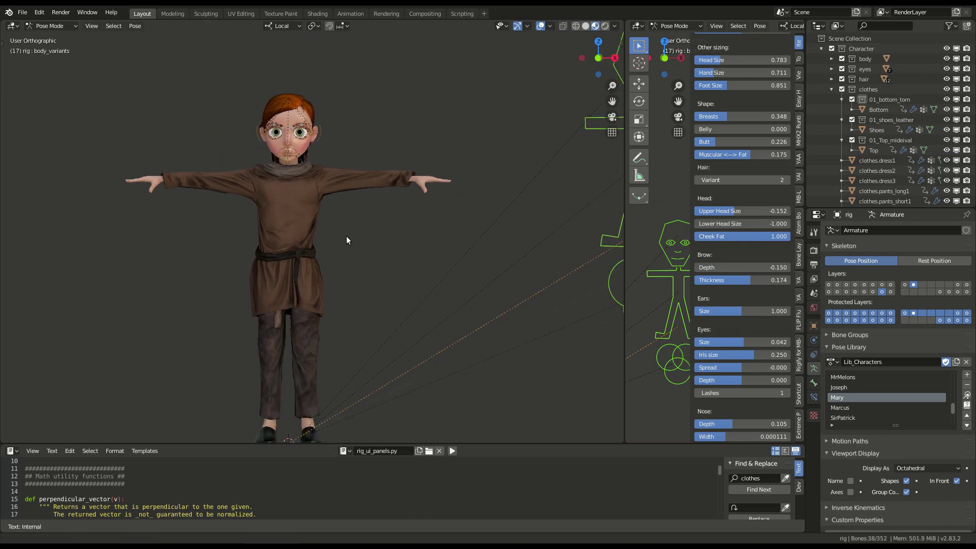
{"action": "left_click", "coordinate": [894, 407]}
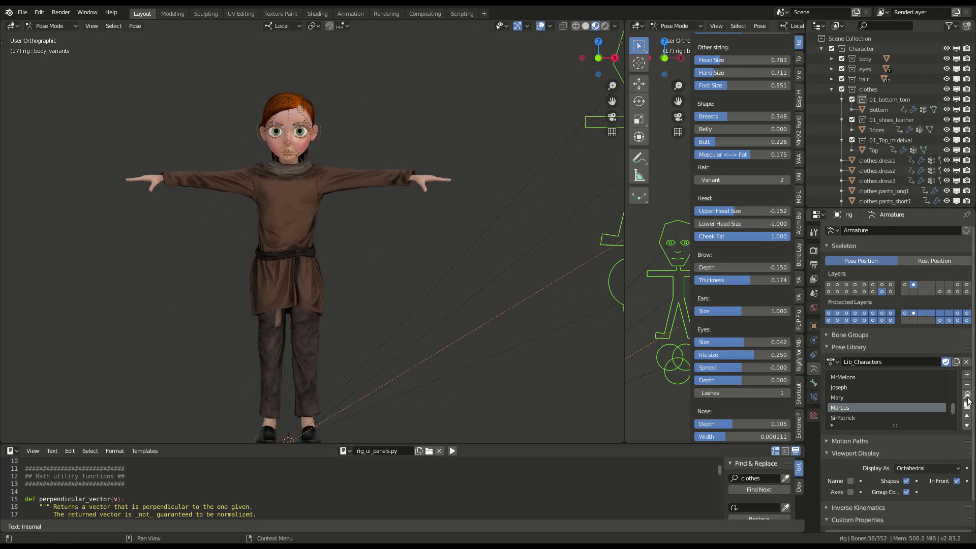
{"action": "left_click", "coordinate": [967, 402]}
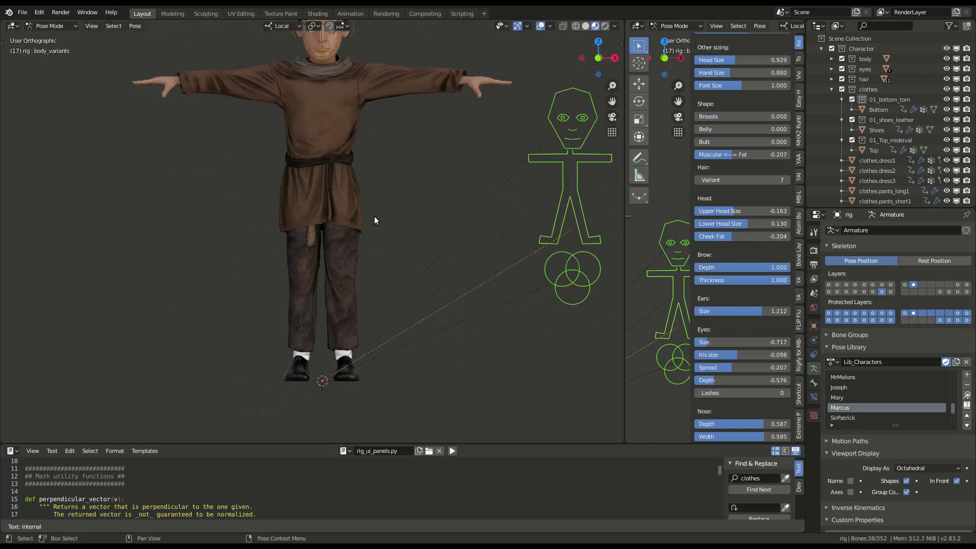
{"action": "left_click", "coordinate": [843, 418]}
{"action": "left_click", "coordinate": [967, 402]}
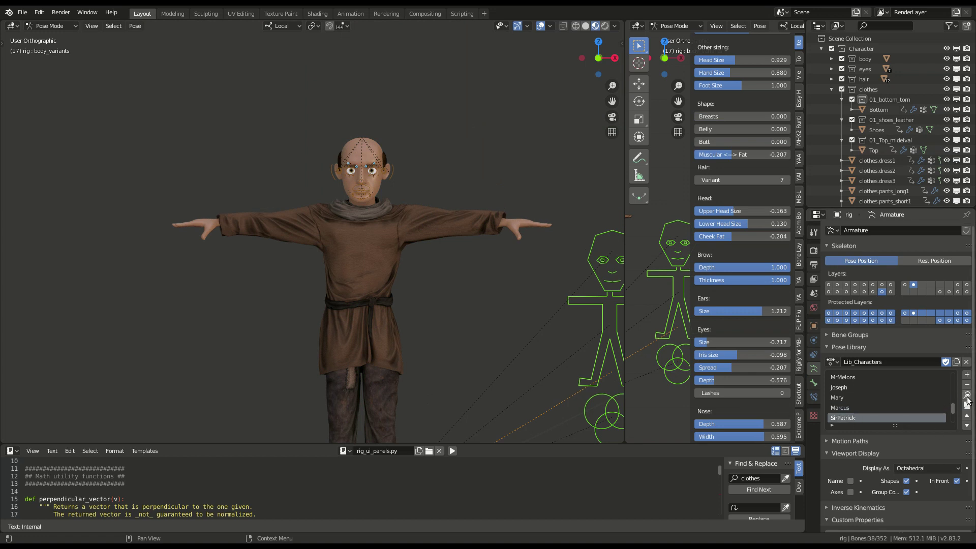
{"action": "scroll", "coordinate": [456, 321], "scroll_direction": "down", "scroll_amount": 2}
{"action": "scroll", "coordinate": [872, 399], "scroll_direction": "down", "scroll_amount": 2}
Apply the LadyAlfreda, Hadrian, Matthew and finally Lippy presets, framing the head and torso.
{"action": "left_click", "coordinate": [864, 406]}
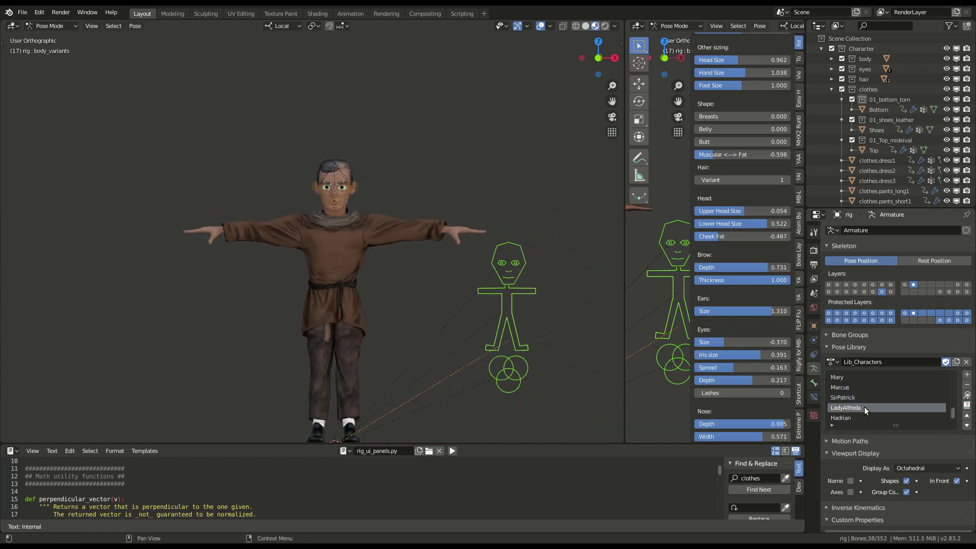
{"action": "left_click", "coordinate": [967, 395]}
{"action": "scroll", "coordinate": [348, 318], "scroll_direction": "up", "scroll_amount": 2}
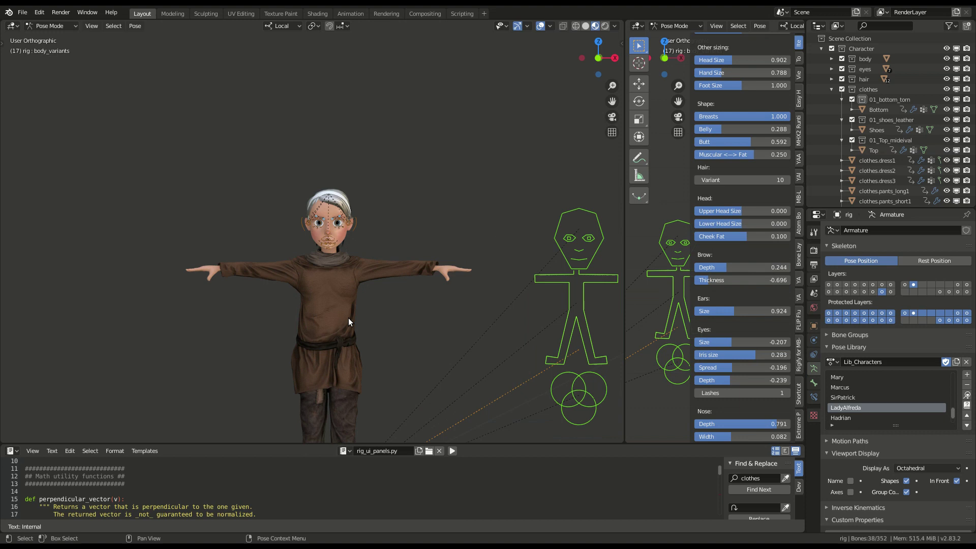
{"action": "scroll", "coordinate": [871, 399], "scroll_direction": "down", "scroll_amount": 1}
{"action": "left_click", "coordinate": [847, 407]}
{"action": "left_click", "coordinate": [967, 395]}
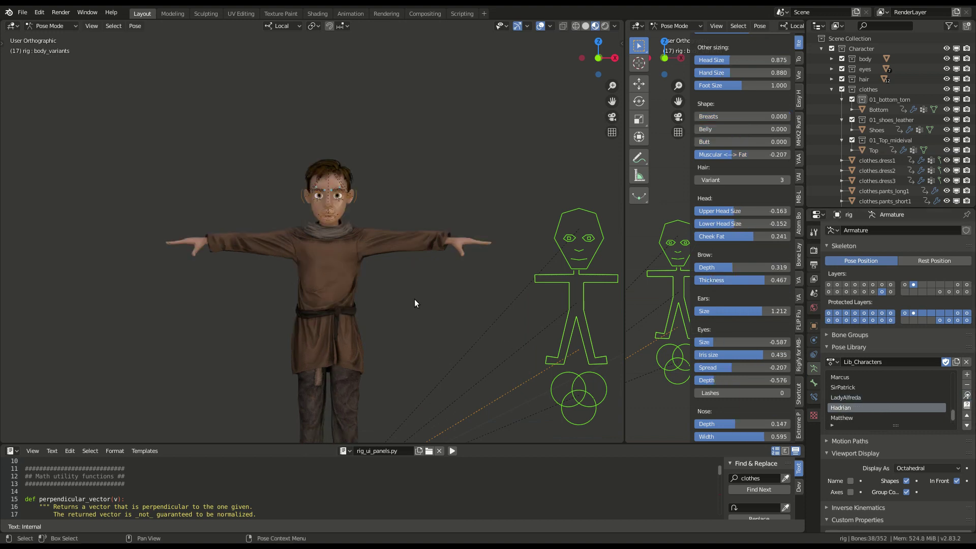
{"action": "scroll", "coordinate": [369, 298], "scroll_direction": "up", "scroll_amount": 1}
{"action": "scroll", "coordinate": [368, 297], "scroll_direction": "down", "scroll_amount": 1}
{"action": "left_click", "coordinate": [846, 417]}
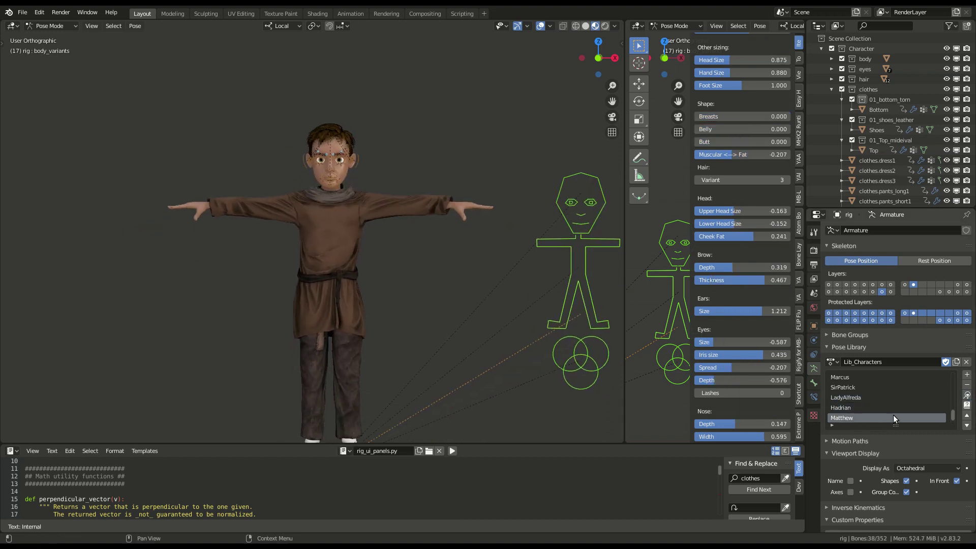
{"action": "left_click", "coordinate": [966, 394]}
{"action": "scroll", "coordinate": [357, 357], "scroll_direction": "up", "scroll_amount": 2}
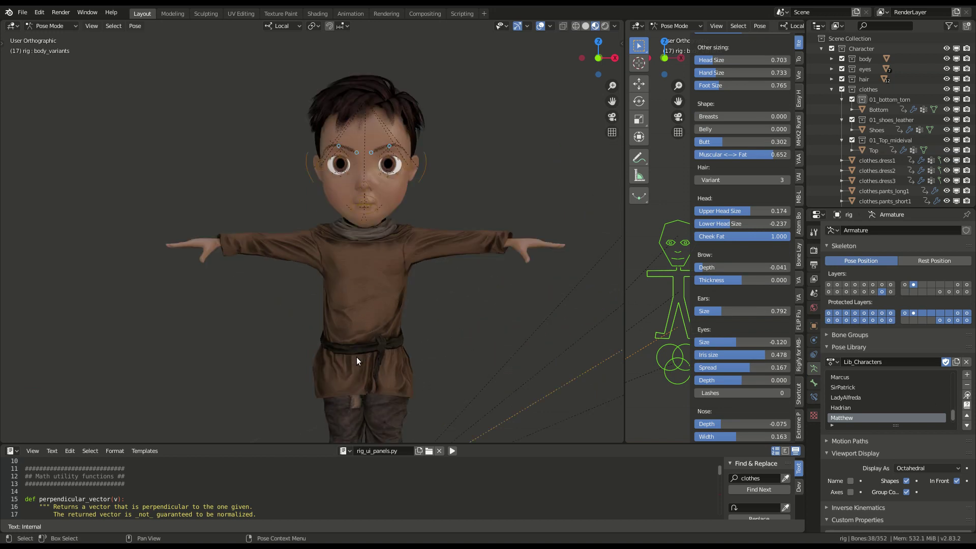
{"action": "scroll", "coordinate": [873, 416], "scroll_direction": "down", "scroll_amount": 1}
{"action": "left_click", "coordinate": [844, 417]}
{"action": "left_click", "coordinate": [967, 394]}
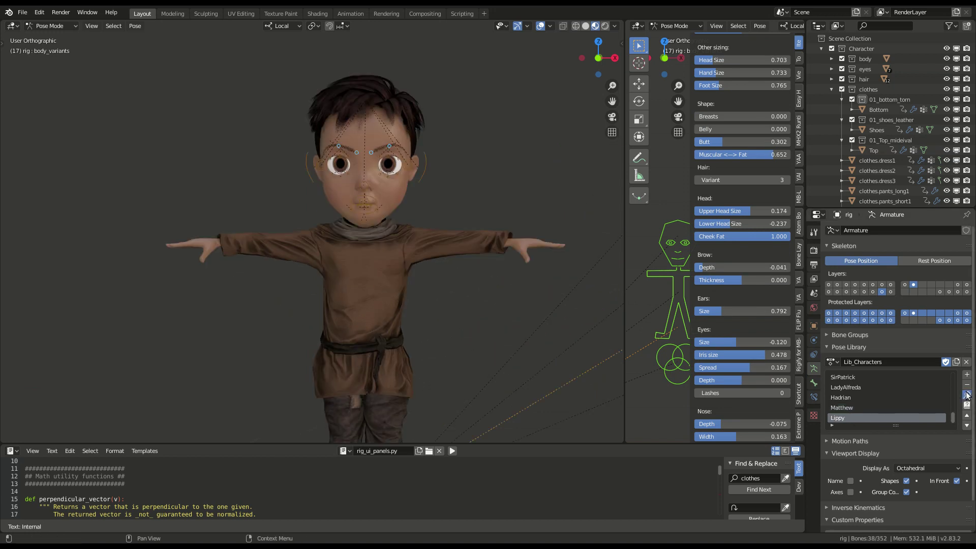
{"action": "scroll", "coordinate": [445, 191], "scroll_direction": "up", "scroll_amount": 2}
{"action": "middle_click_drag", "start_coordinate": [445, 191], "coordinate": [431, 16], "text": "shift"}
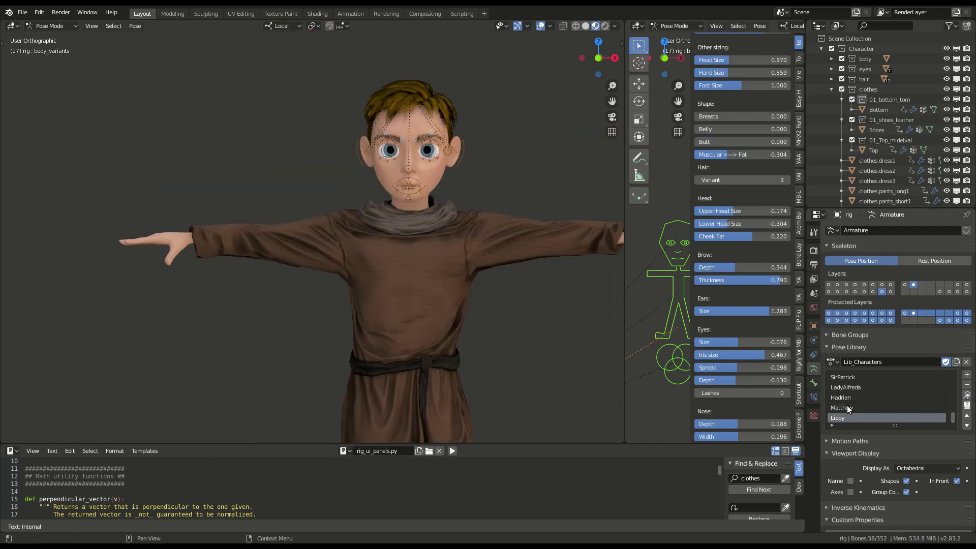
{"action": "scroll", "coordinate": [852, 405], "scroll_direction": "up", "scroll_amount": 5}
Apply the _reset_ preset, then Joseph, and set Shoe Variants to 5.
{"action": "left_click", "coordinate": [850, 377]}
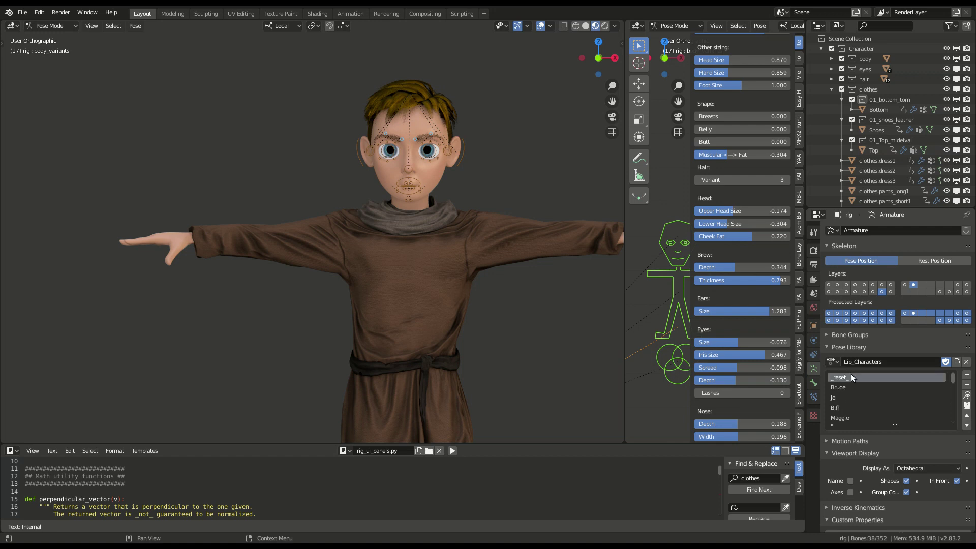
{"action": "left_click", "coordinate": [971, 398]}
{"action": "scroll", "coordinate": [401, 245], "scroll_direction": "down", "scroll_amount": 4}
{"action": "scroll", "coordinate": [401, 259], "scroll_direction": "up", "scroll_amount": 2}
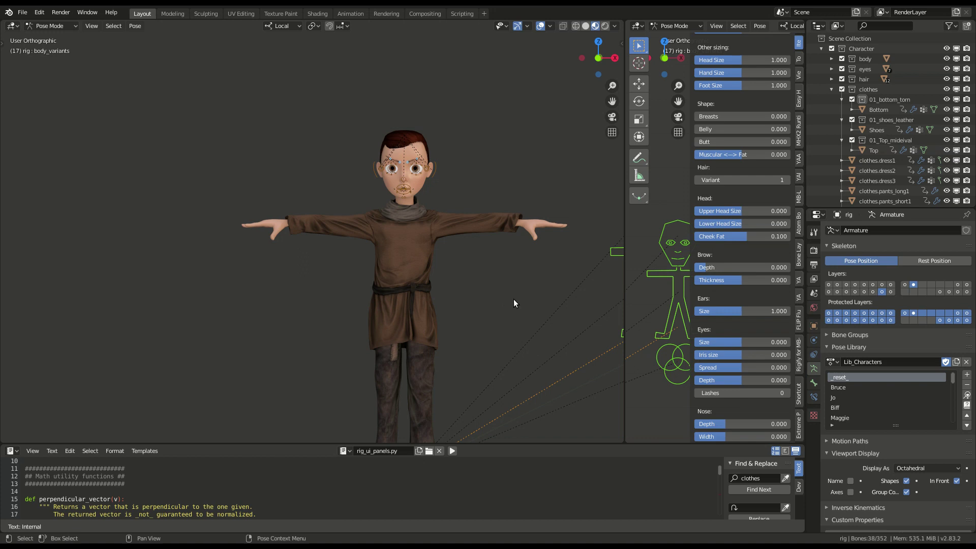
{"action": "scroll", "coordinate": [752, 277], "scroll_direction": "up", "scroll_amount": 3}
{"action": "scroll", "coordinate": [682, 289], "scroll_direction": "up", "scroll_amount": 1}
{"action": "scroll", "coordinate": [699, 294], "scroll_direction": "up", "scroll_amount": 2}
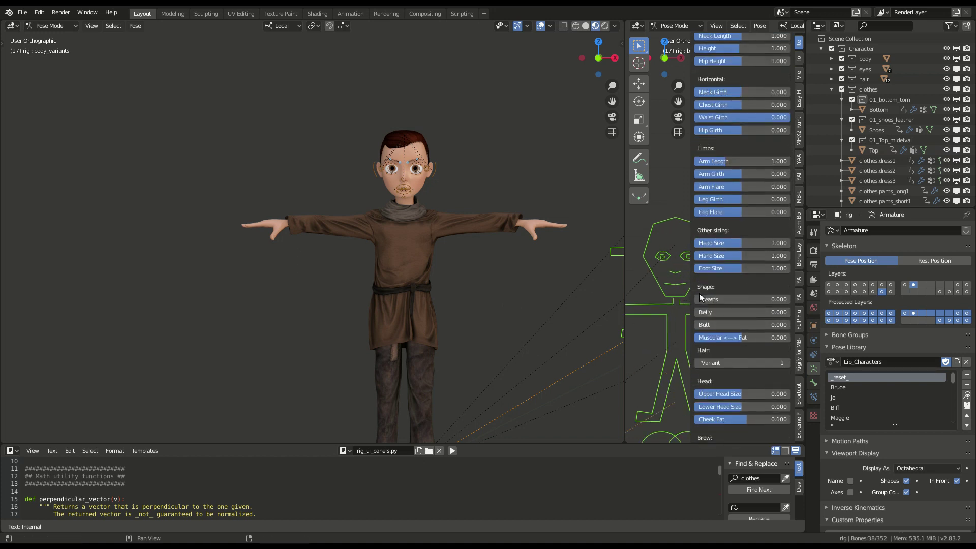
{"action": "scroll", "coordinate": [890, 403], "scroll_direction": "down", "scroll_amount": 3}
{"action": "scroll", "coordinate": [890, 403], "scroll_direction": "down", "scroll_amount": 2}
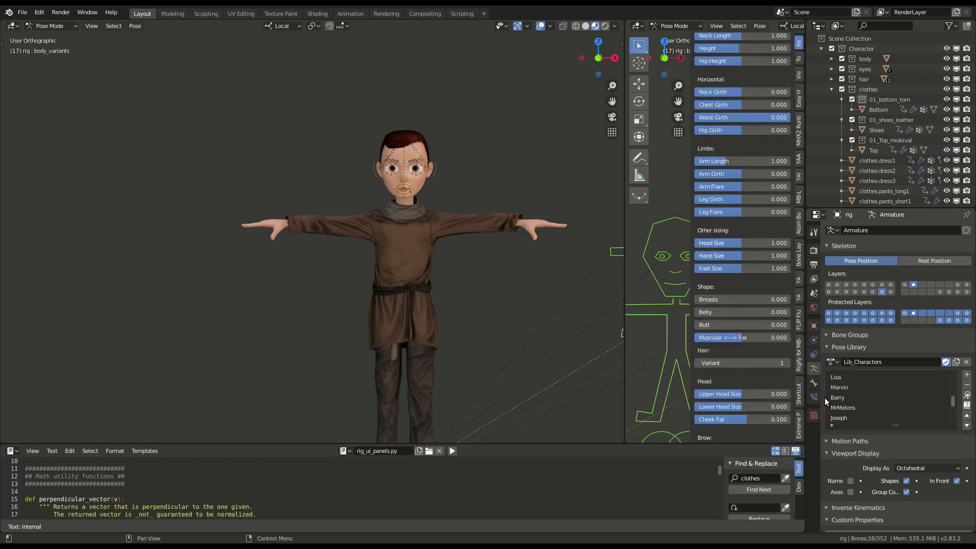
{"action": "scroll", "coordinate": [857, 388], "scroll_direction": "down", "scroll_amount": 1}
{"action": "left_click", "coordinate": [851, 409]}
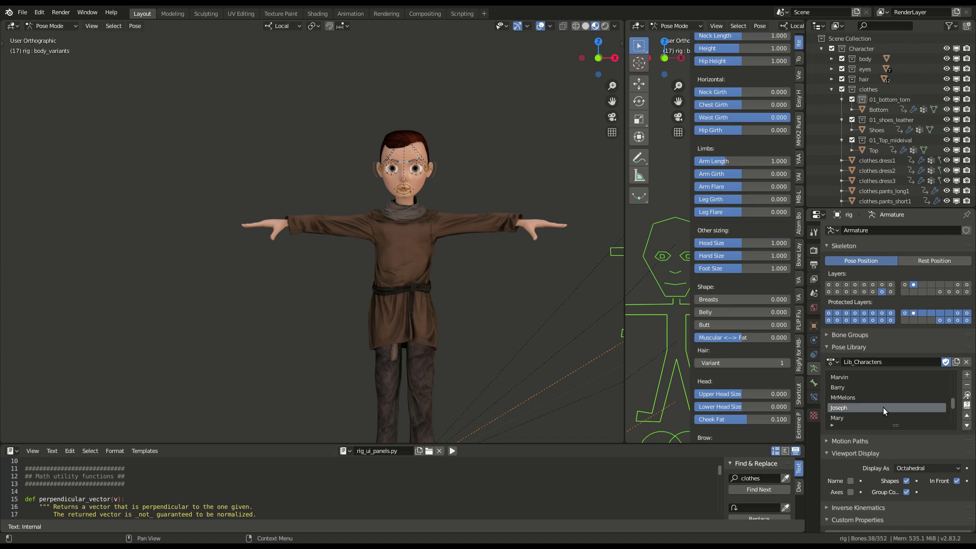
{"action": "left_click", "coordinate": [967, 396]}
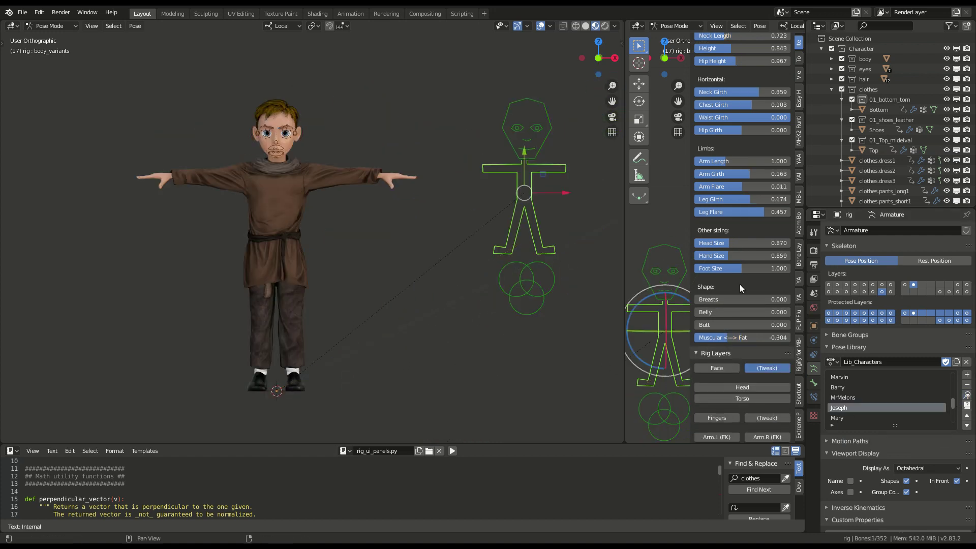
{"action": "scroll", "coordinate": [740, 284], "scroll_direction": "up", "scroll_amount": 4}
{"action": "left_click_drag", "start_coordinate": [770, 126], "coordinate": [793, 127]}
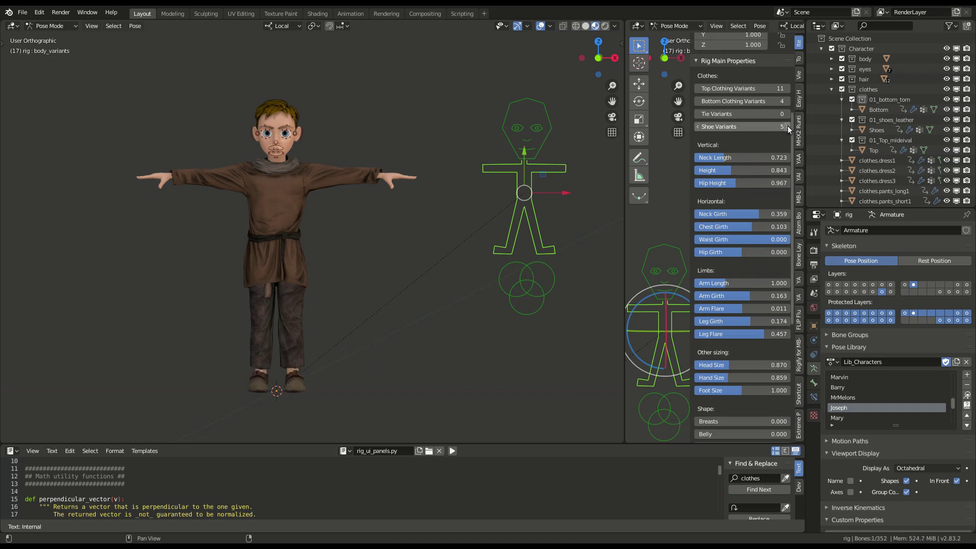
{"action": "left_click", "coordinate": [664, 330]}
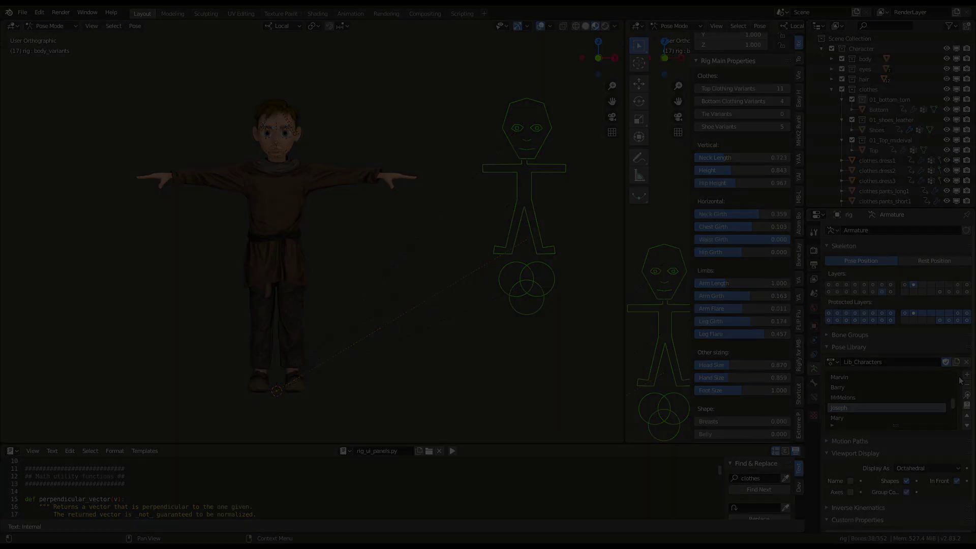